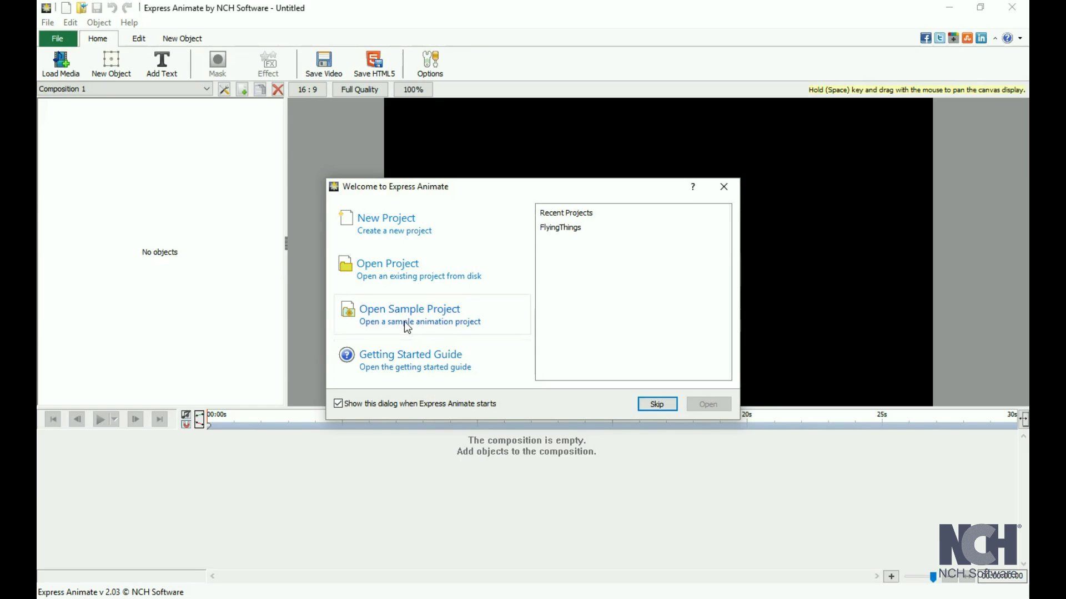
Open the sample sky, sun, rays, clouds and text animation from the Welcome dialog.
click(404, 322)
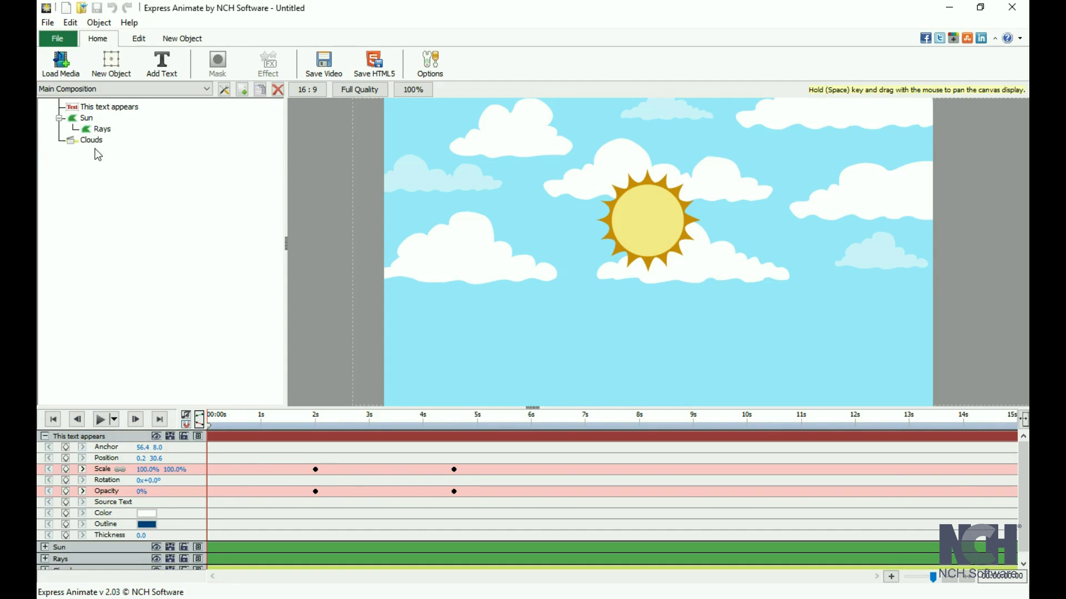
click(95, 111)
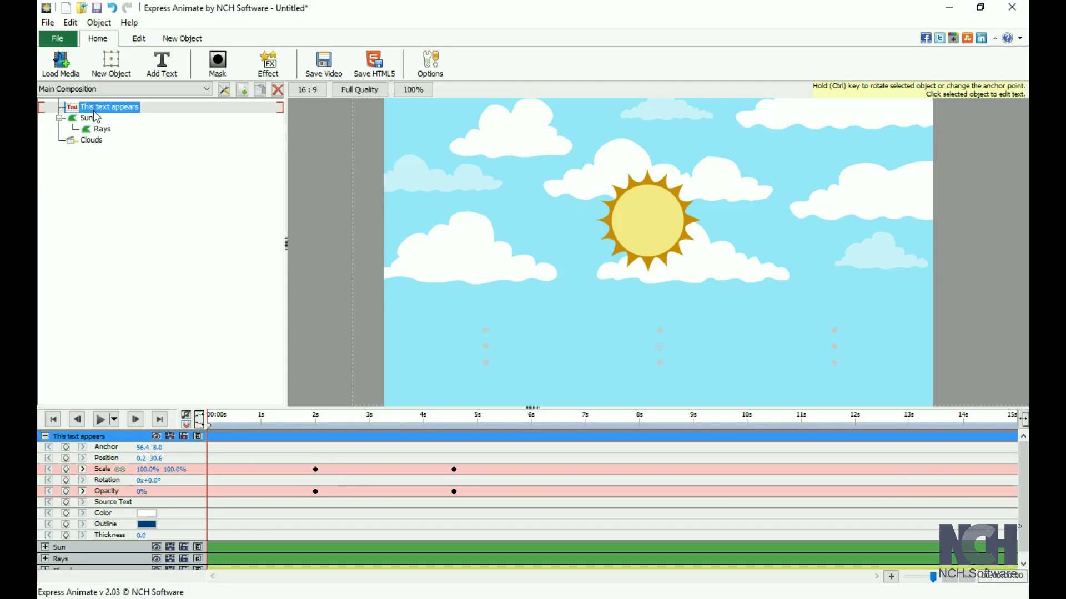
key(Delete)
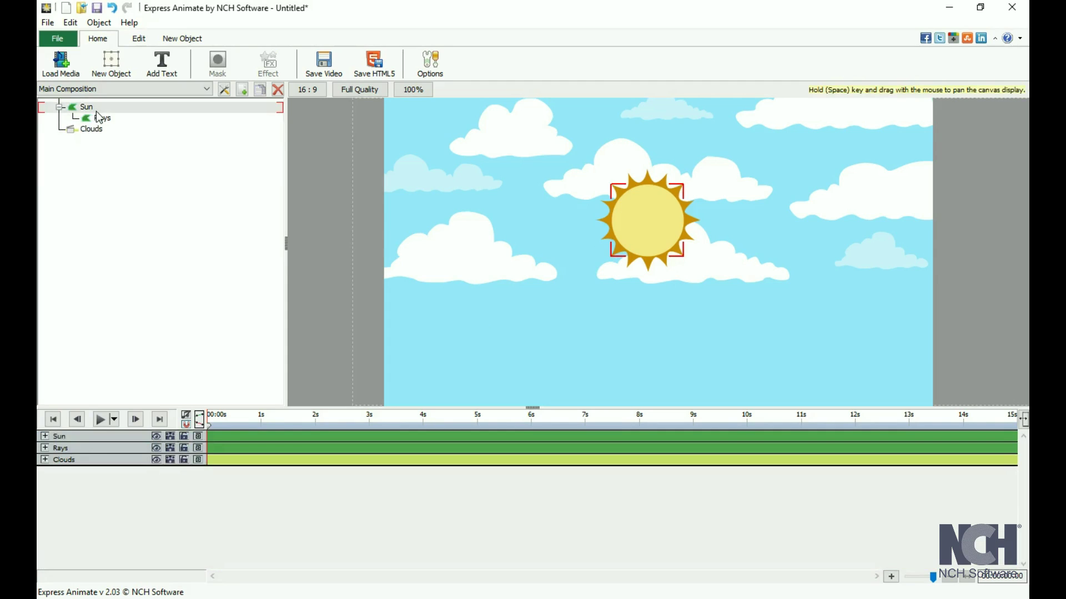
key(ctrl+z)
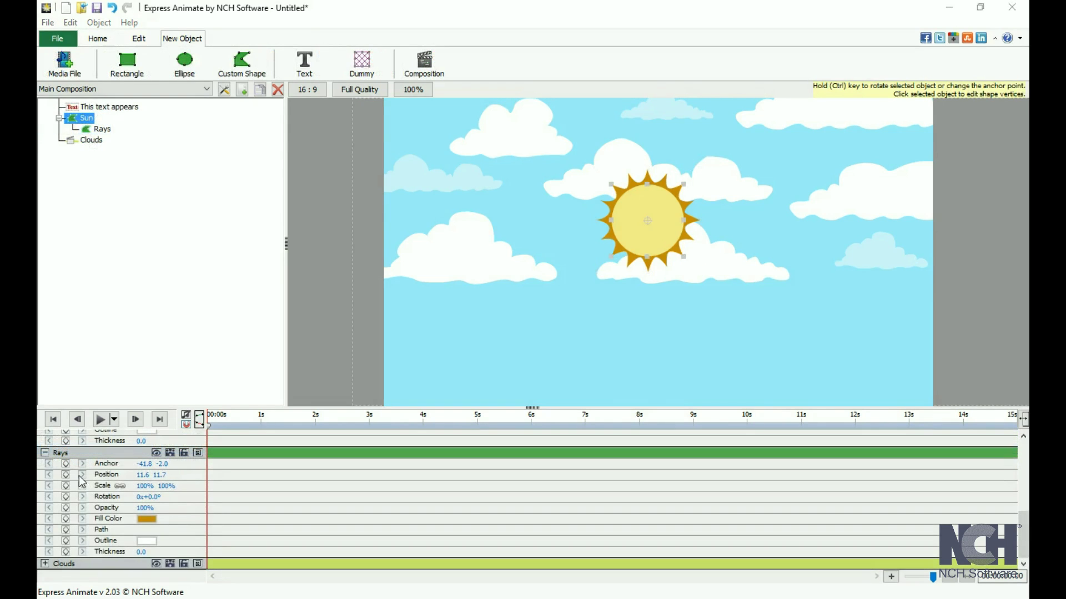
click(44, 453)
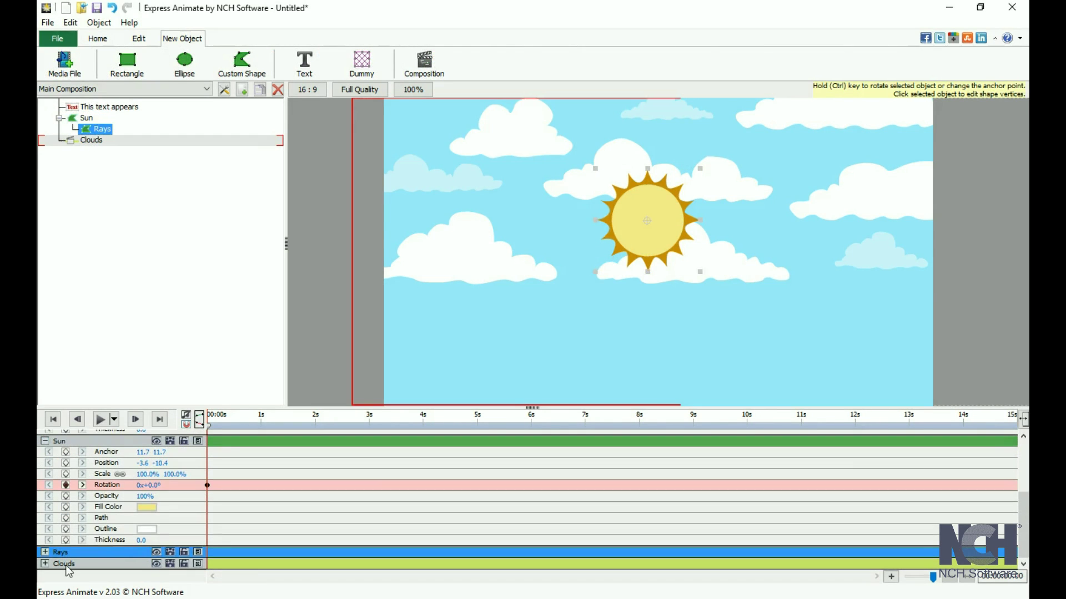
drag(65, 565, 70, 555)
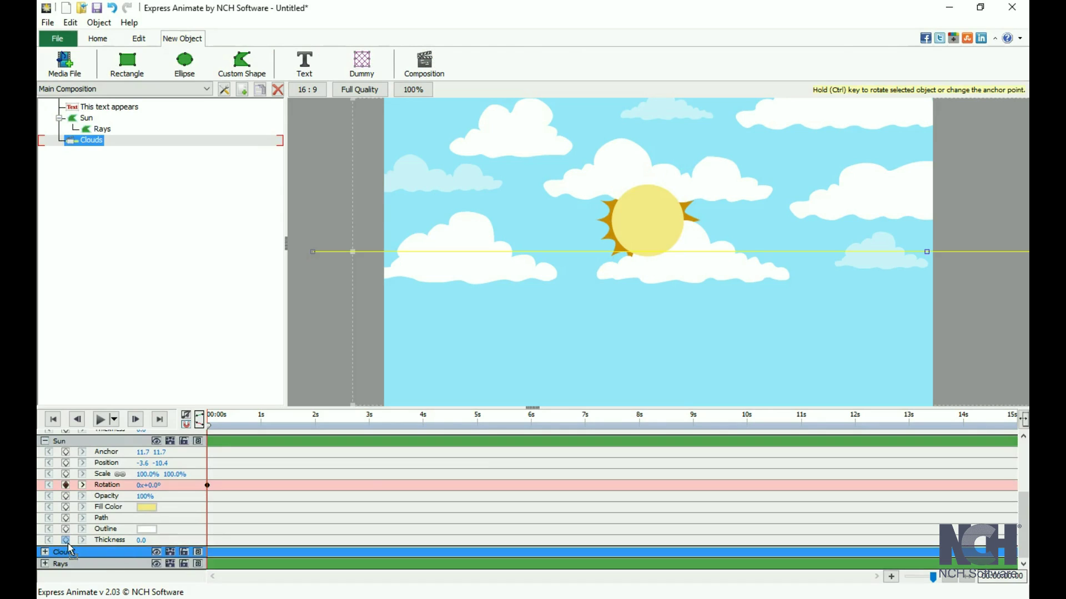
drag(70, 555, 70, 566)
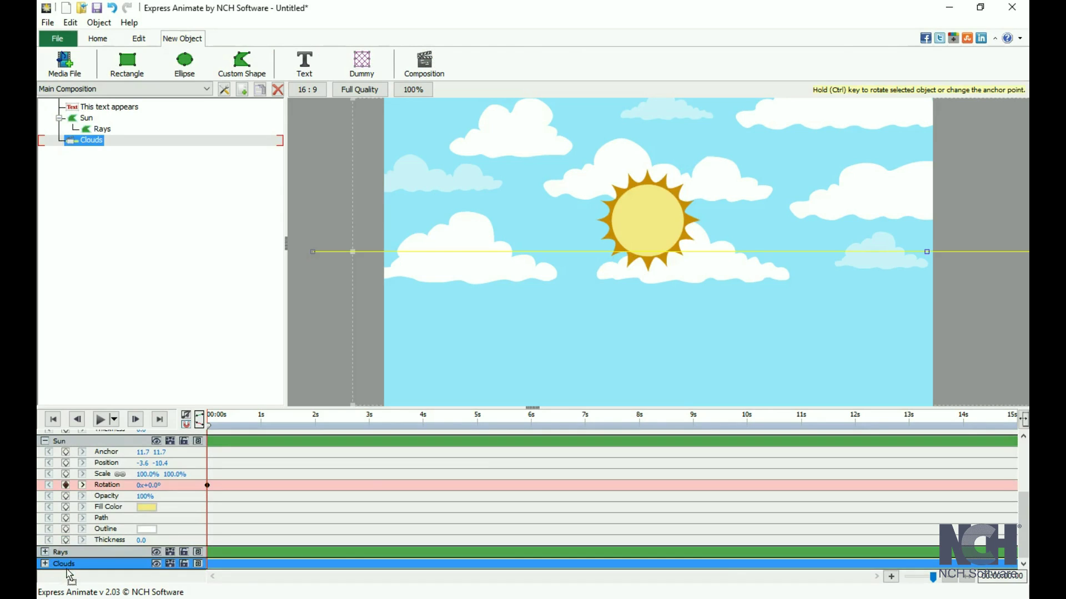
drag(1023, 524, 1023, 496)
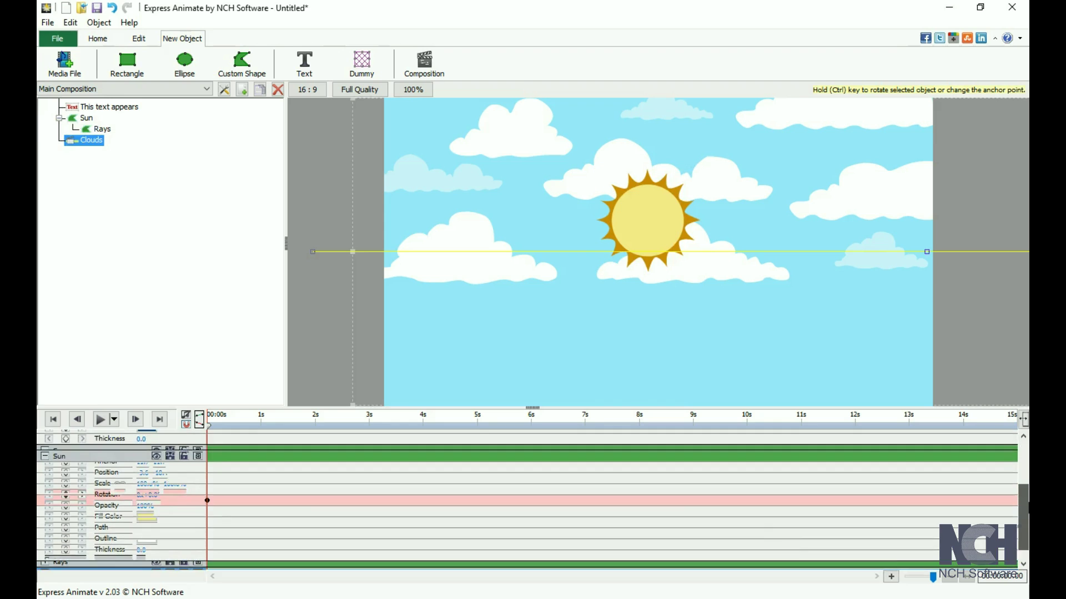
scroll(532, 500, up, 1)
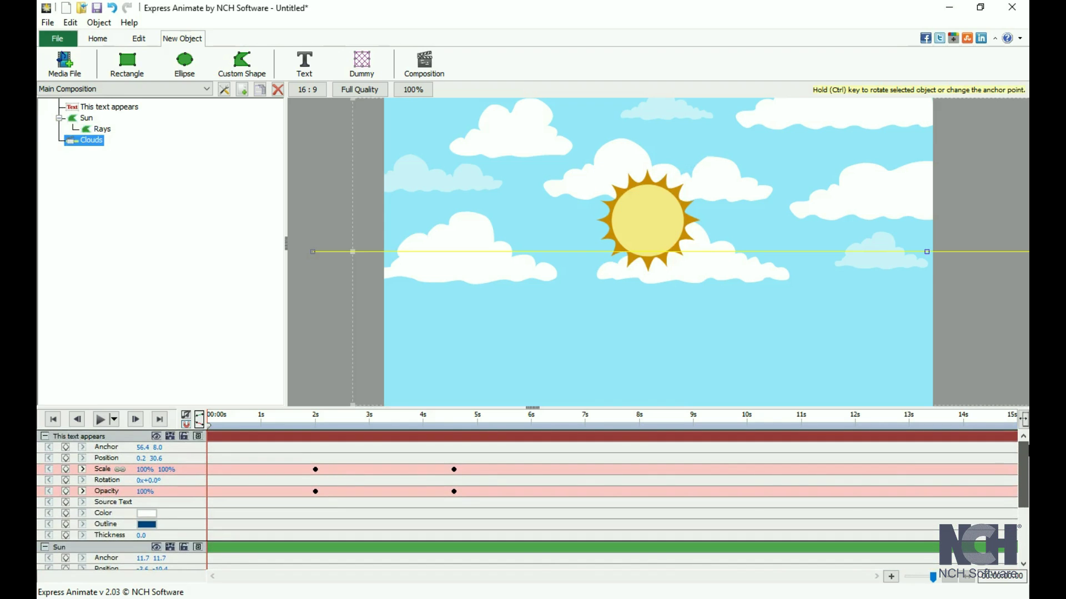
mouse_move(1027, 454)
mouse_down()
mouse_move(1026, 533)
mouse_move(1026, 454)
mouse_up()
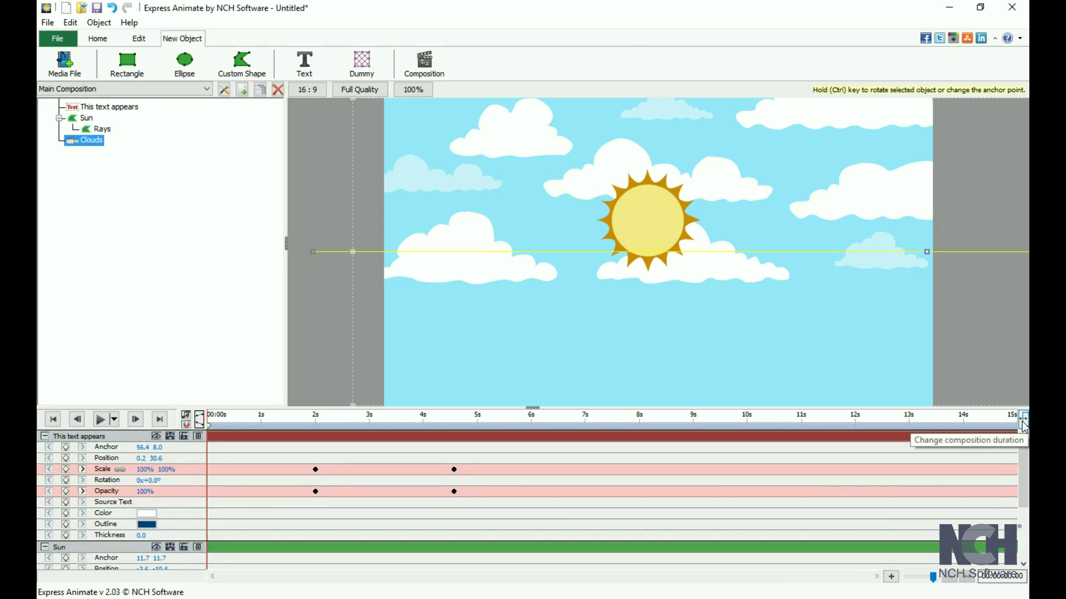
click(1023, 420)
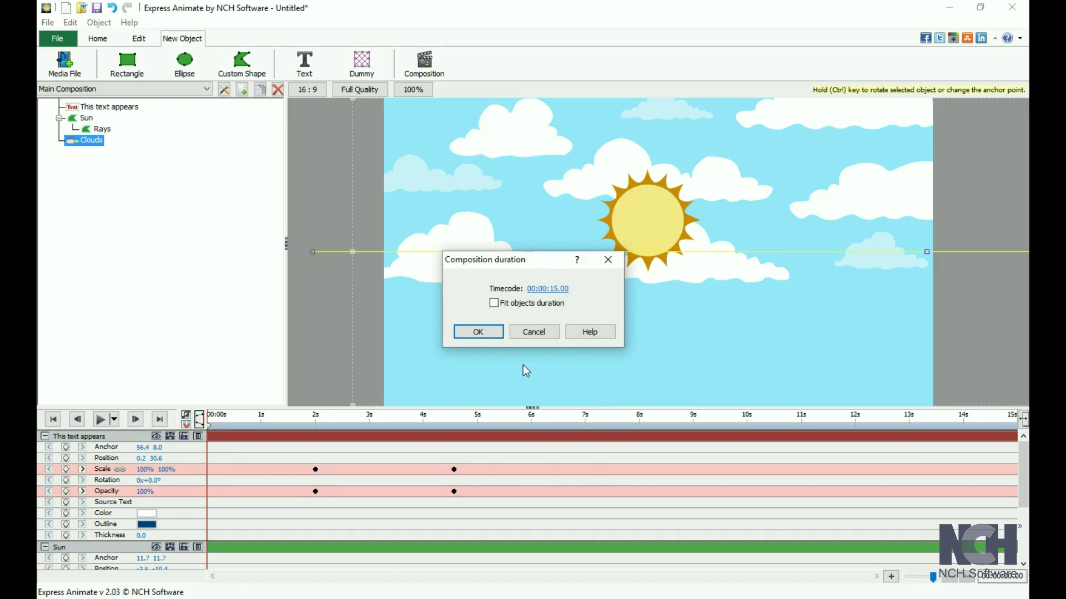
Cancel the duration change to keep 15 seconds, then move the playhead to about 2 seconds.
click(532, 333)
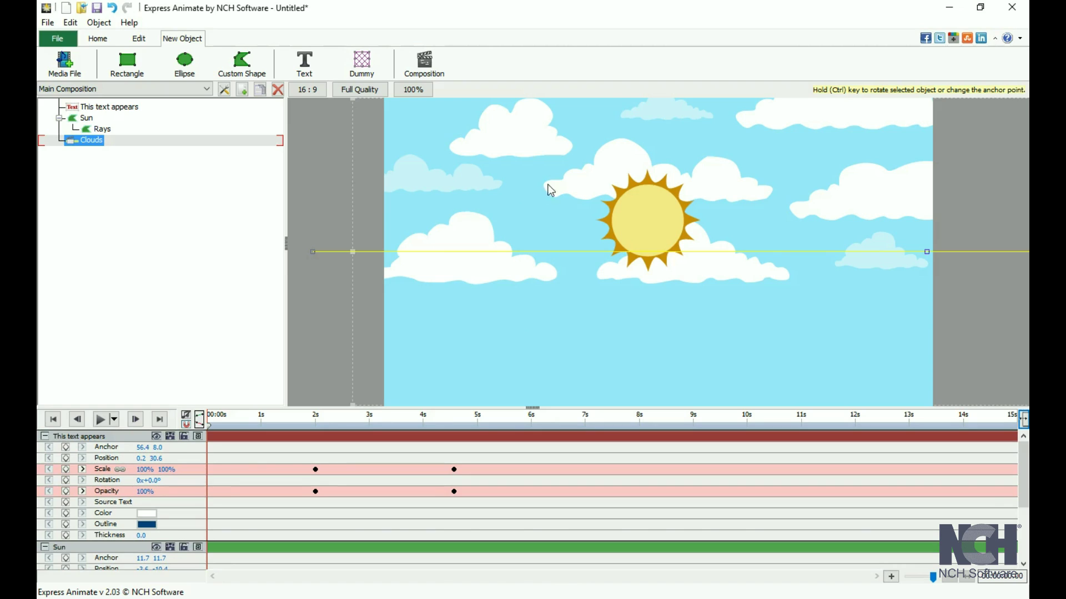
click(326, 417)
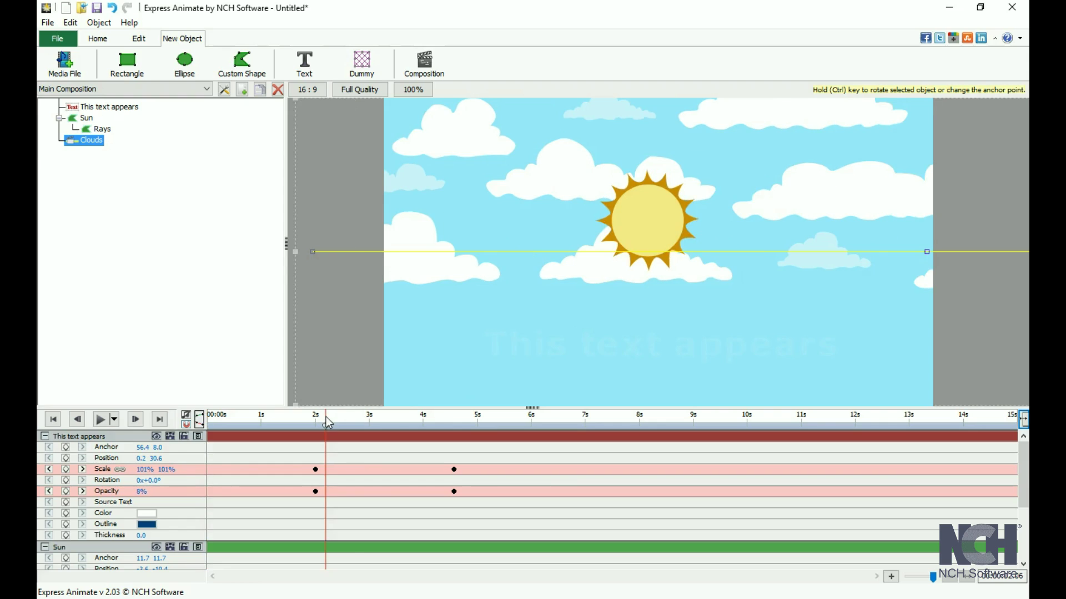
Scrub to 3.5 seconds, try and undo a sun reshape, and stop playback near 6 seconds.
drag(326, 420, 395, 421)
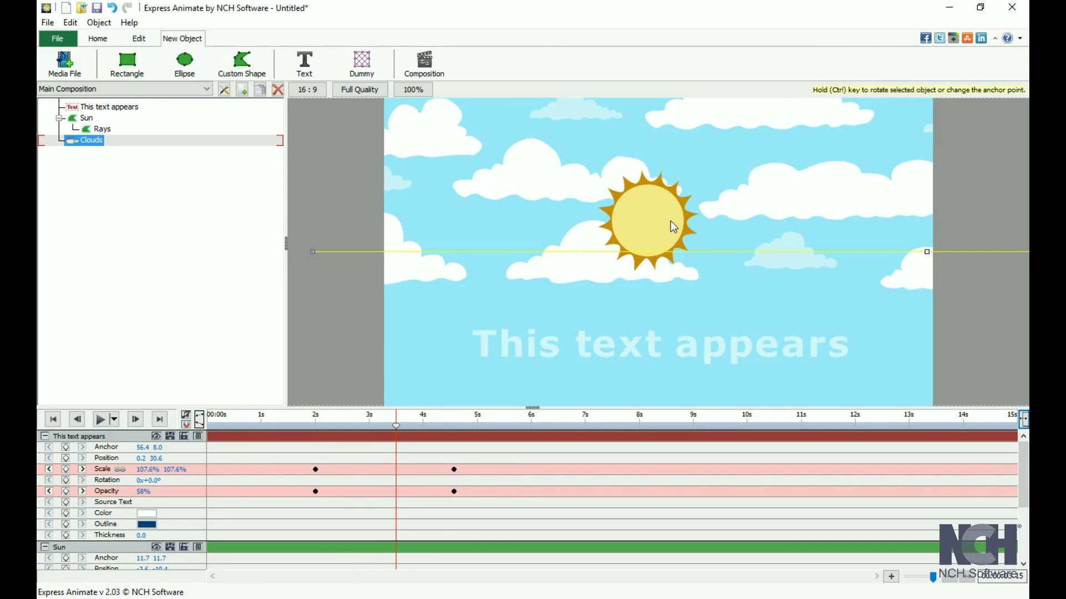
double_click(638, 215)
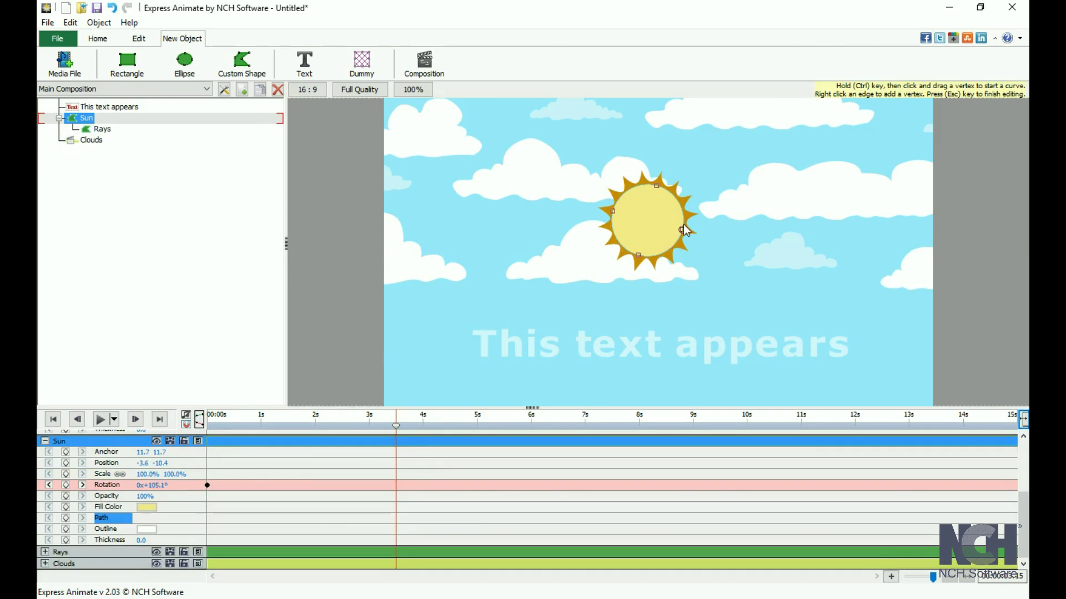
drag(688, 233, 694, 234)
key(ctrl+z)
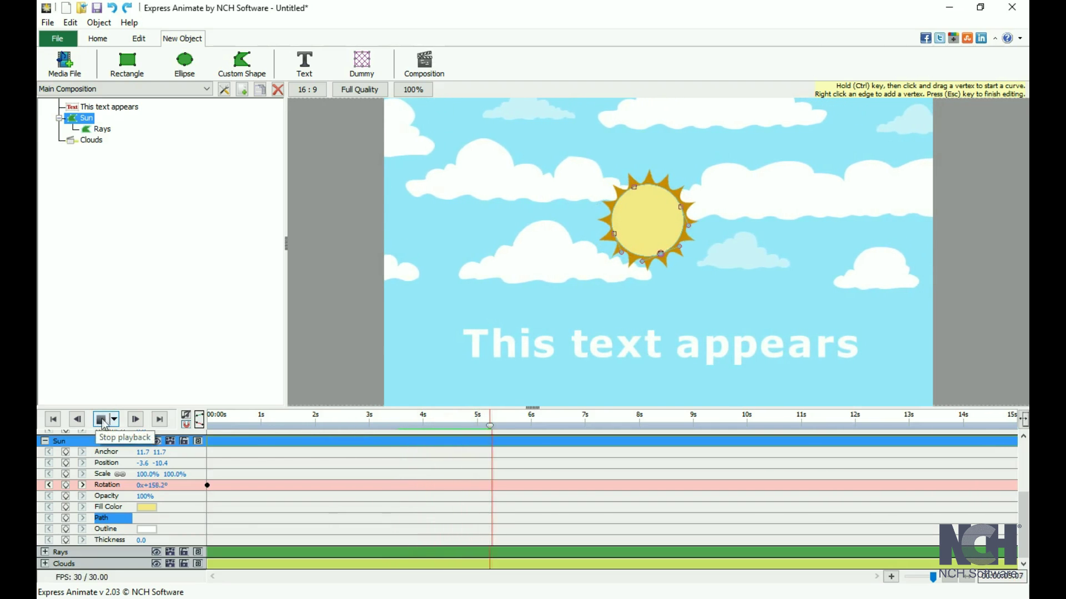
click(103, 421)
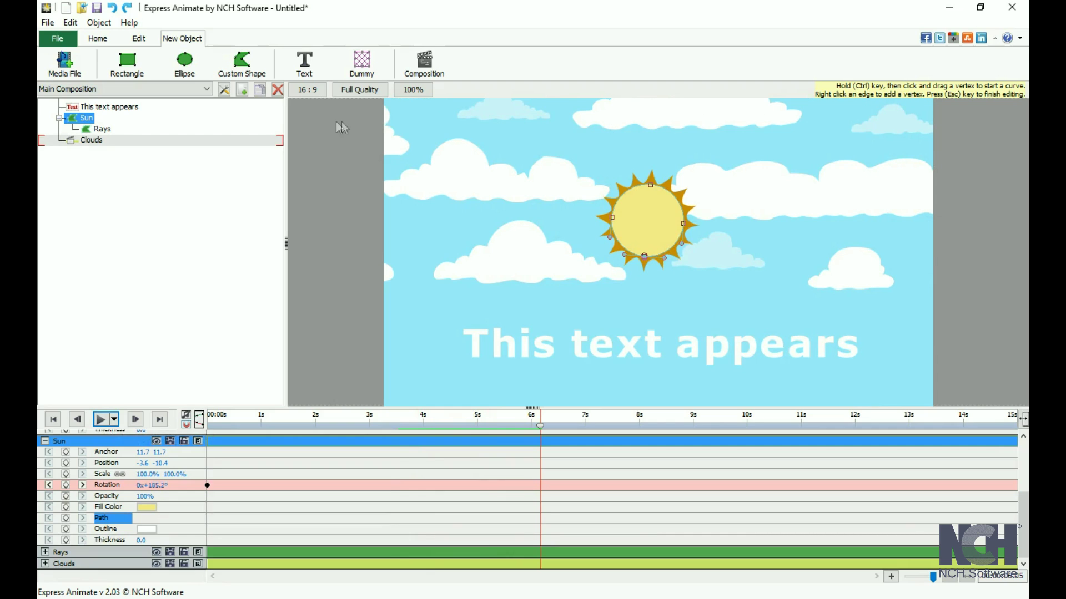
click(306, 90)
click(342, 89)
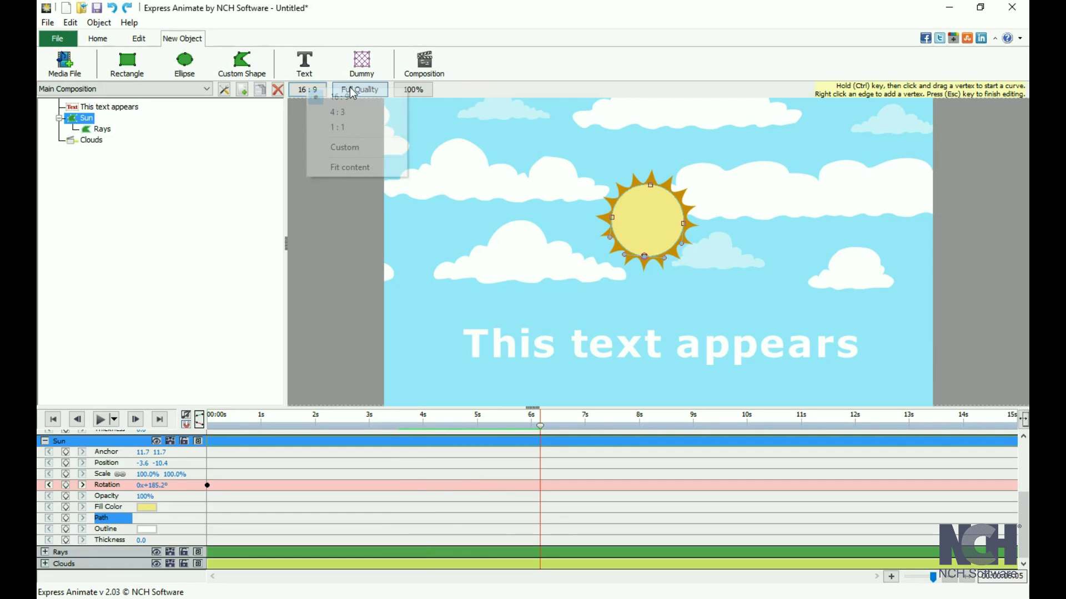
click(413, 90)
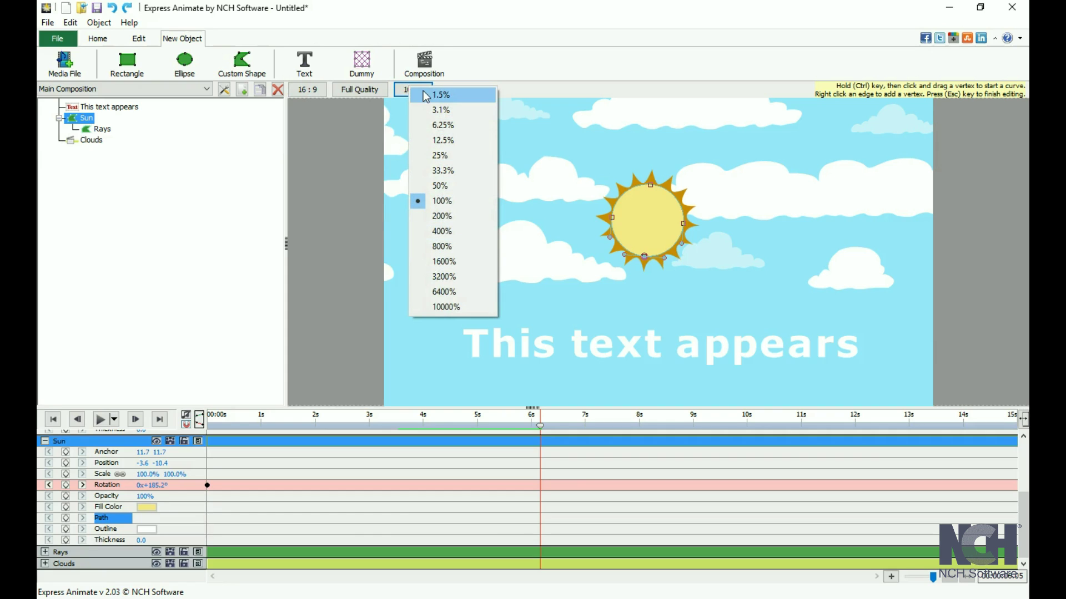
click(401, 97)
click(441, 84)
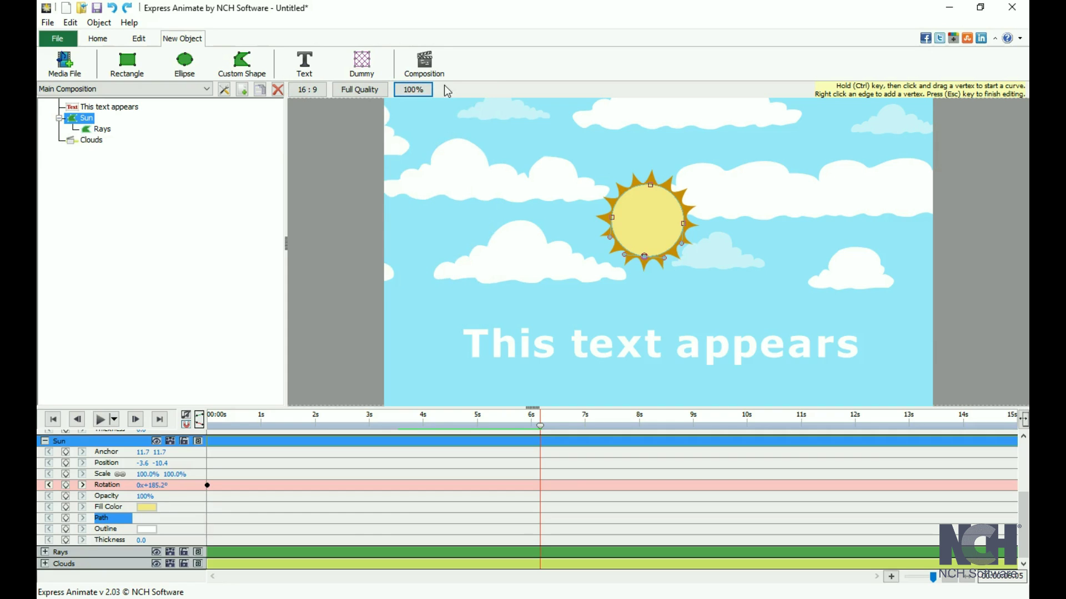
scroll(541, 233, up, 1)
scroll(541, 241, up, 2)
scroll(541, 241, down, 1)
scroll(541, 241, down, 1)
scroll(541, 241, down, 1)
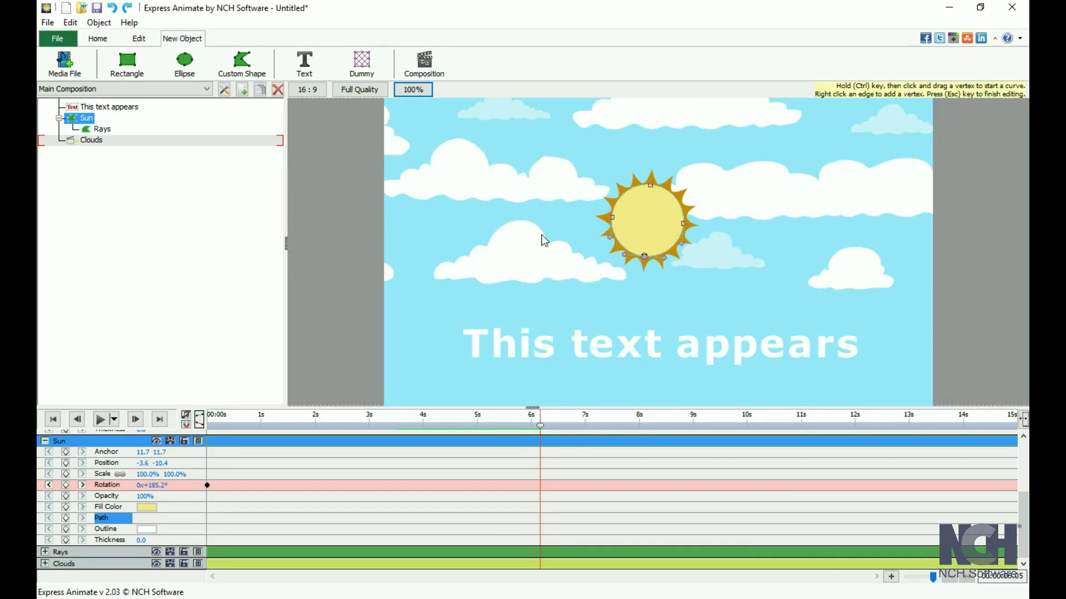
scroll(542, 234, down, 1)
scroll(541, 235, up, 1)
click(97, 38)
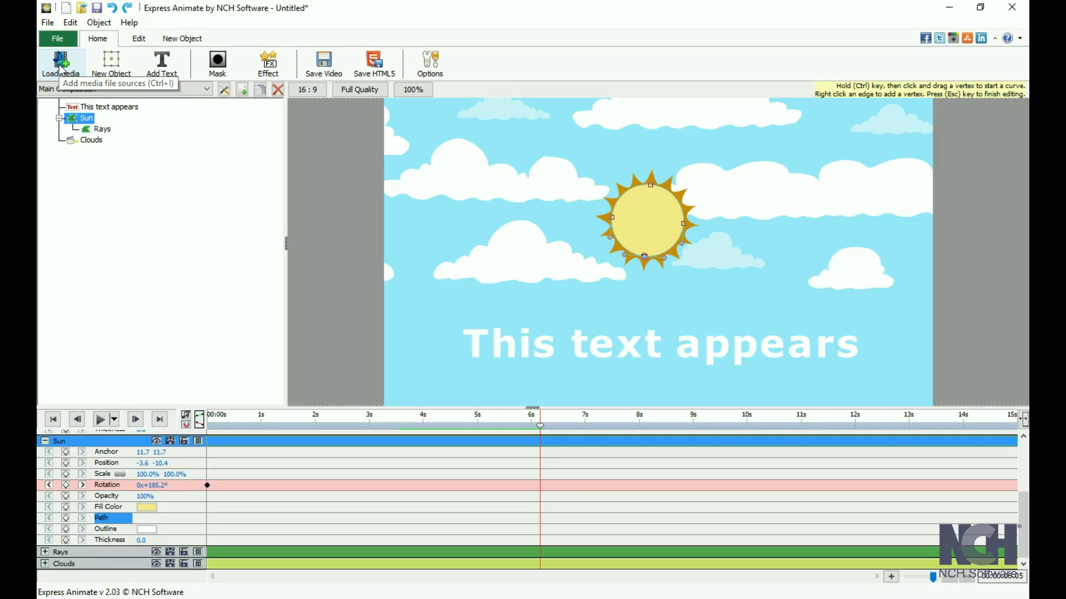
Browse the New Object and Effect dropdown lists without adding anything.
click(119, 73)
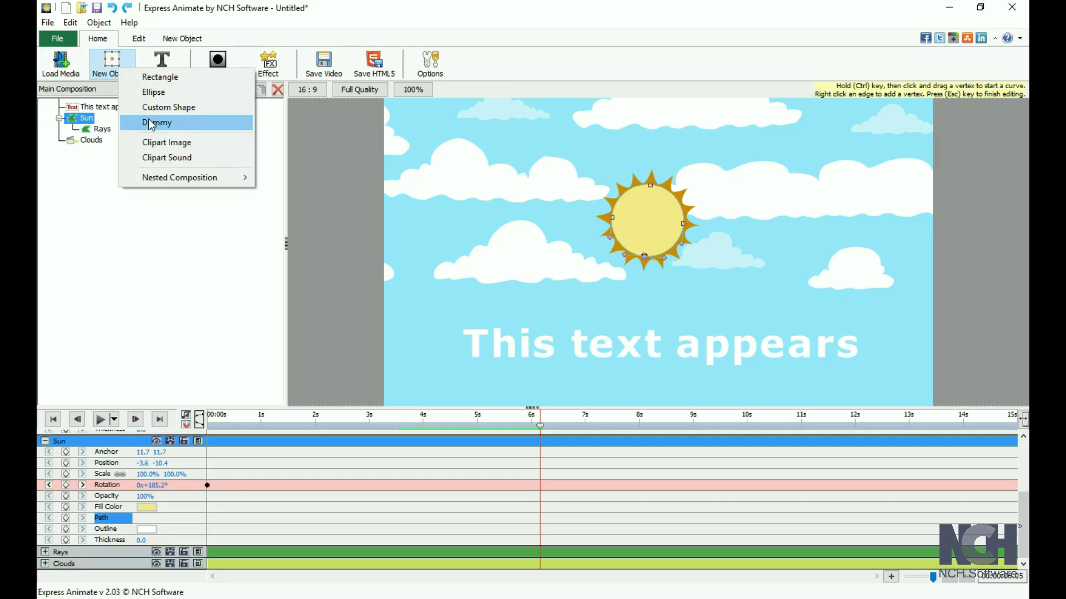
click(110, 40)
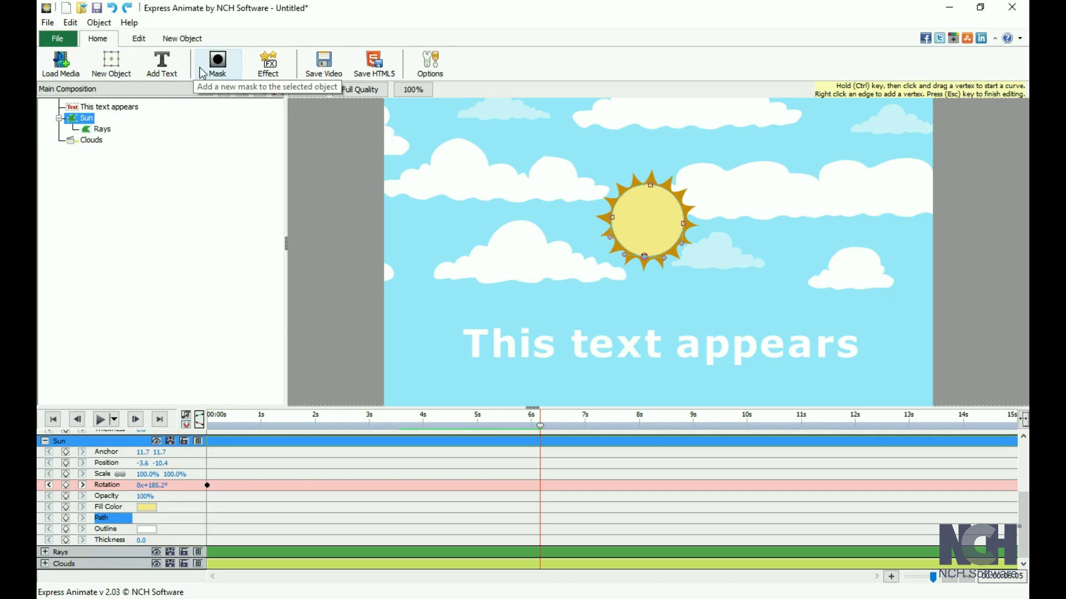
click(279, 73)
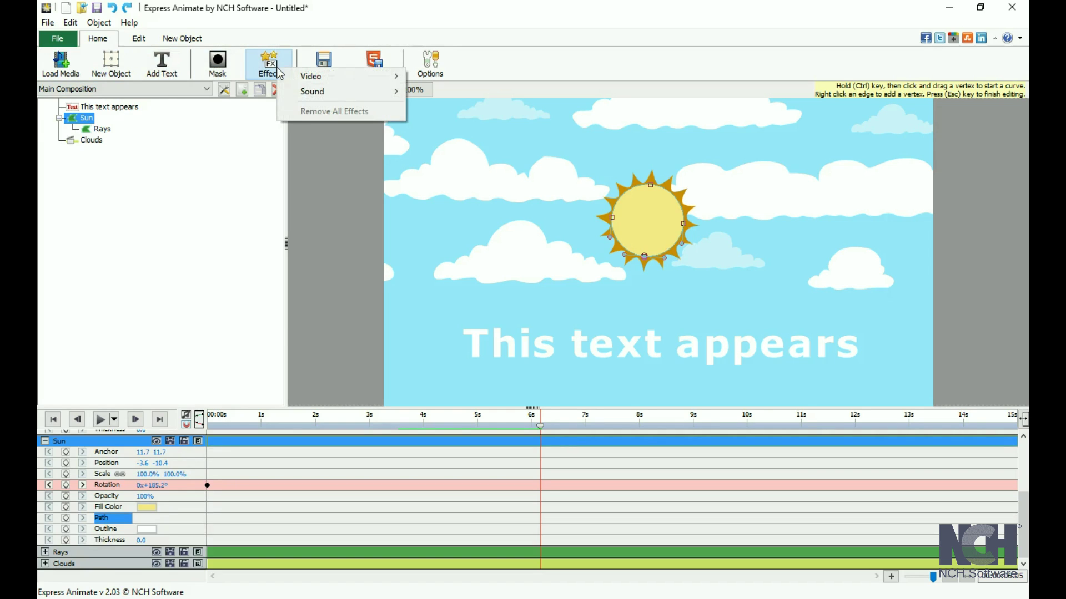
mouse_move(312, 92)
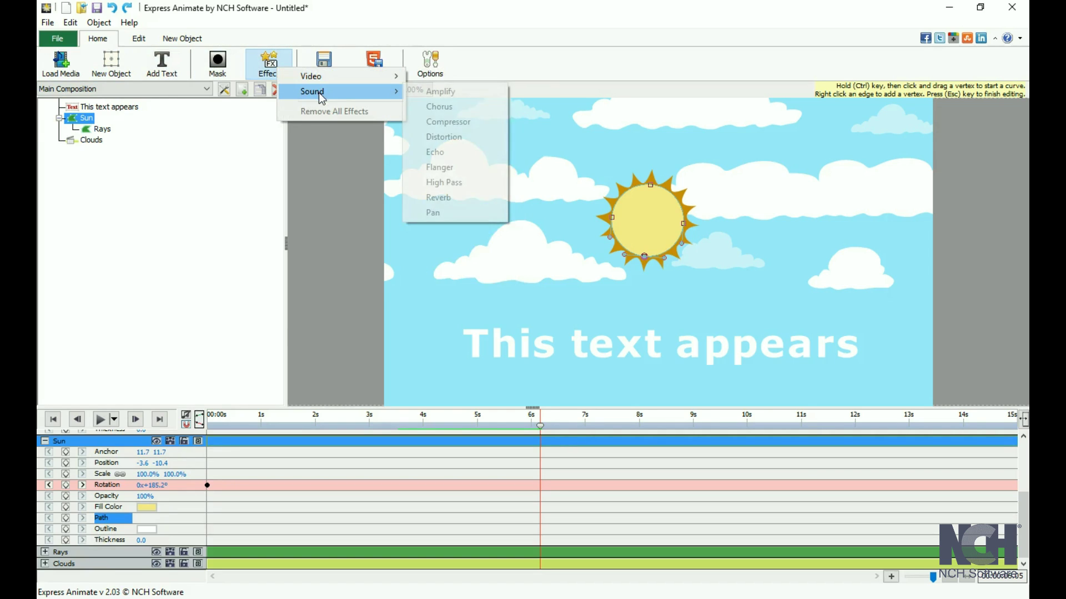
click(97, 43)
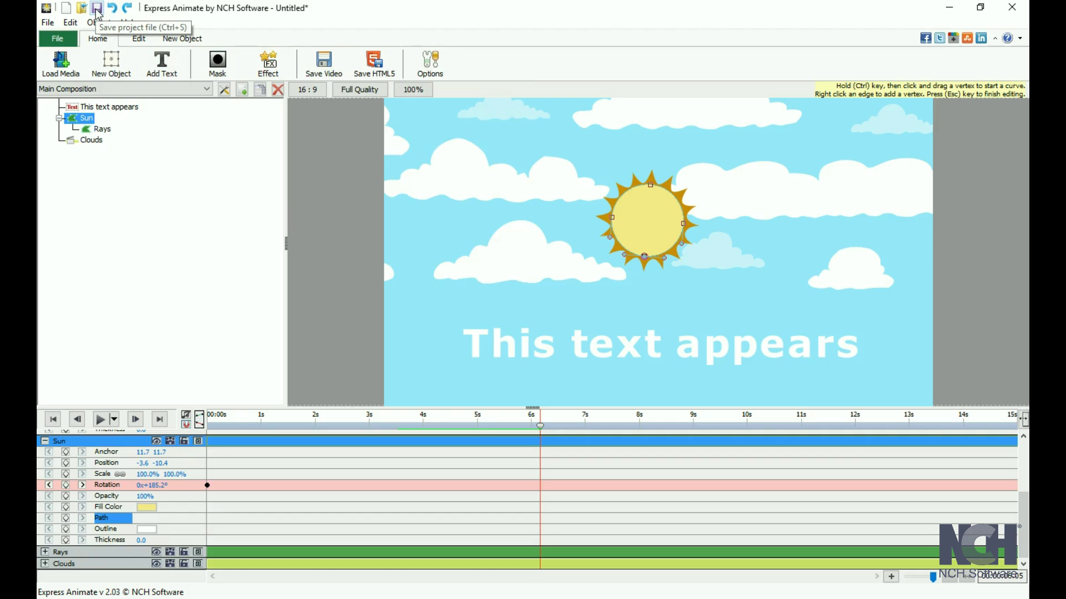
Look through the File menu without running a command, then show the Edit ribbon tools.
click(58, 39)
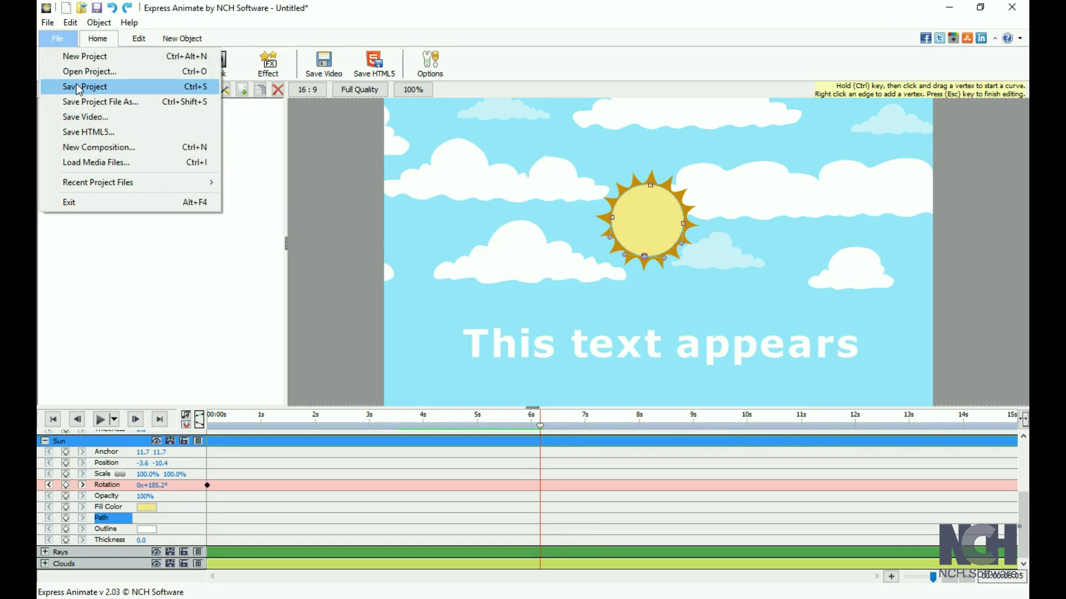
click(65, 40)
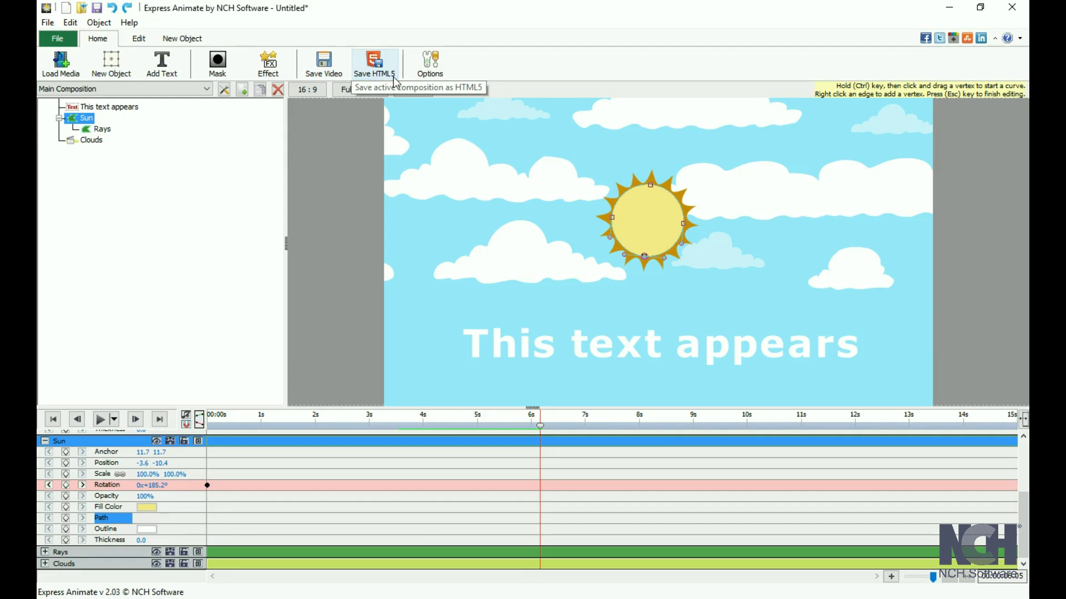
click(137, 41)
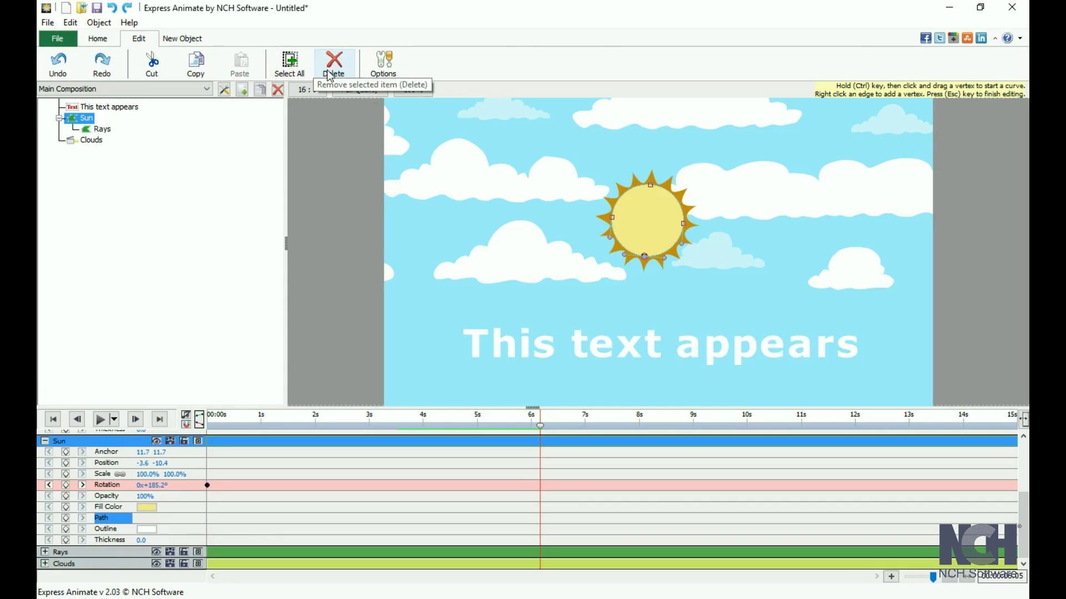
Show the New Object ribbon with media, shape, text and composition tools.
click(183, 42)
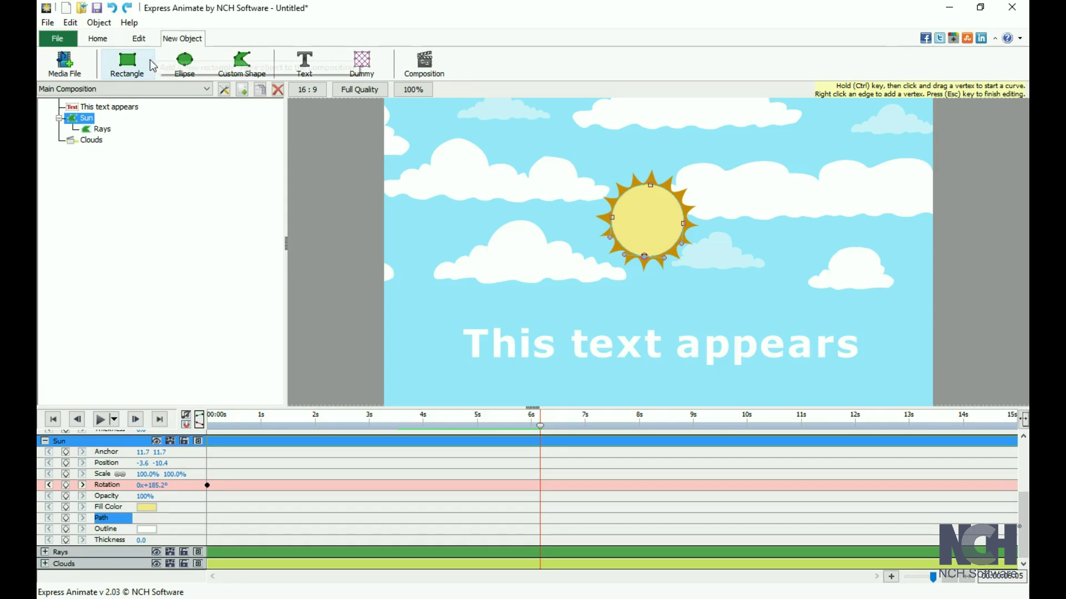